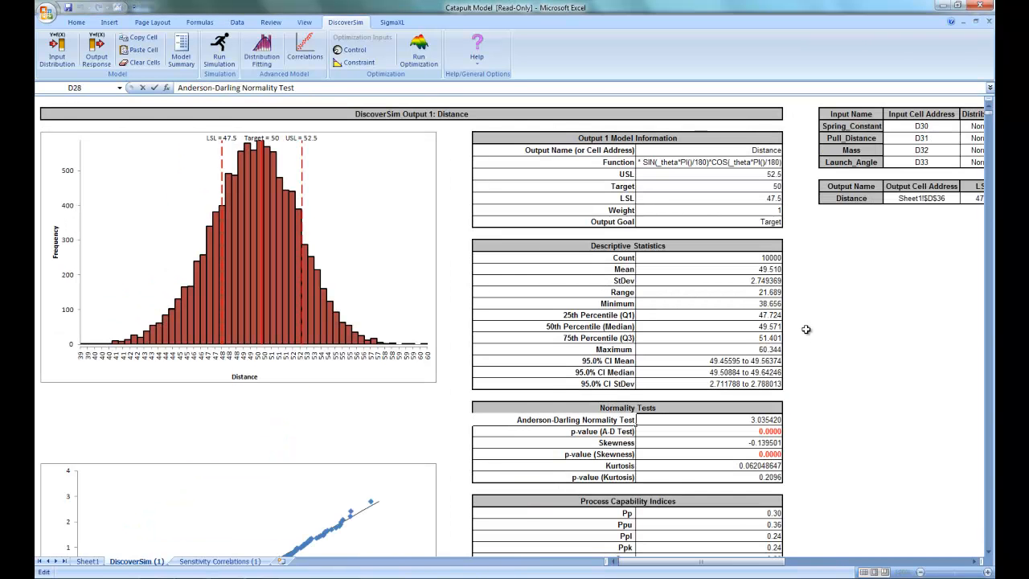
Step: Review the first simulation report's probability plot and capability tables, and its sensitivity correlations chart
scroll(805, 328, "down", 8)
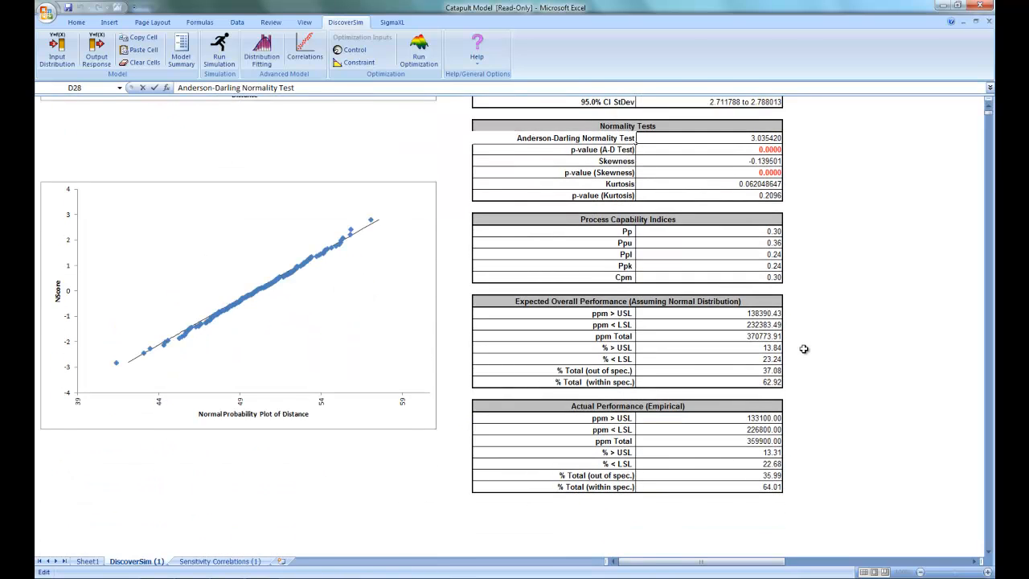
scroll(804, 348, "down", 1)
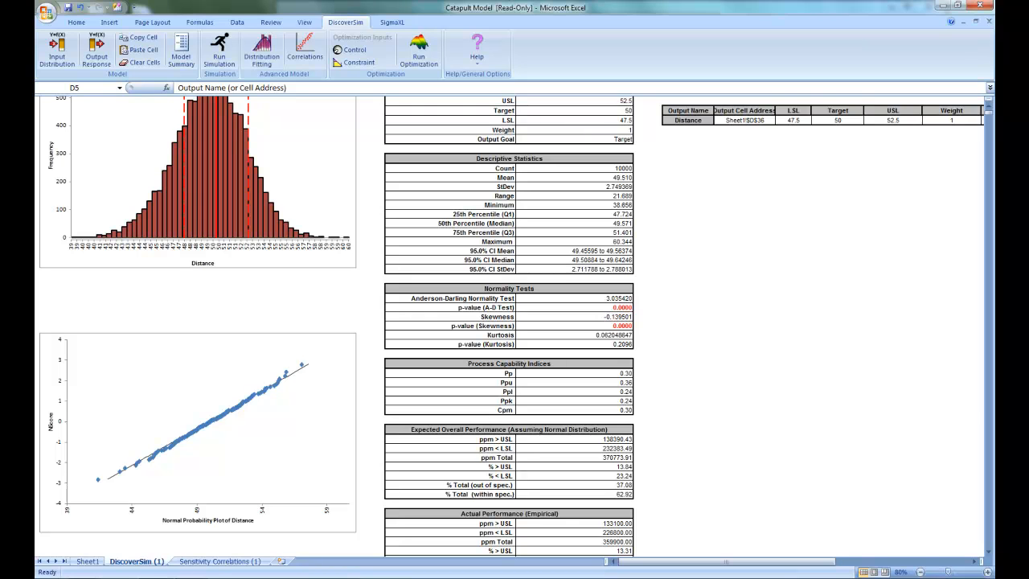
left_click(205, 563)
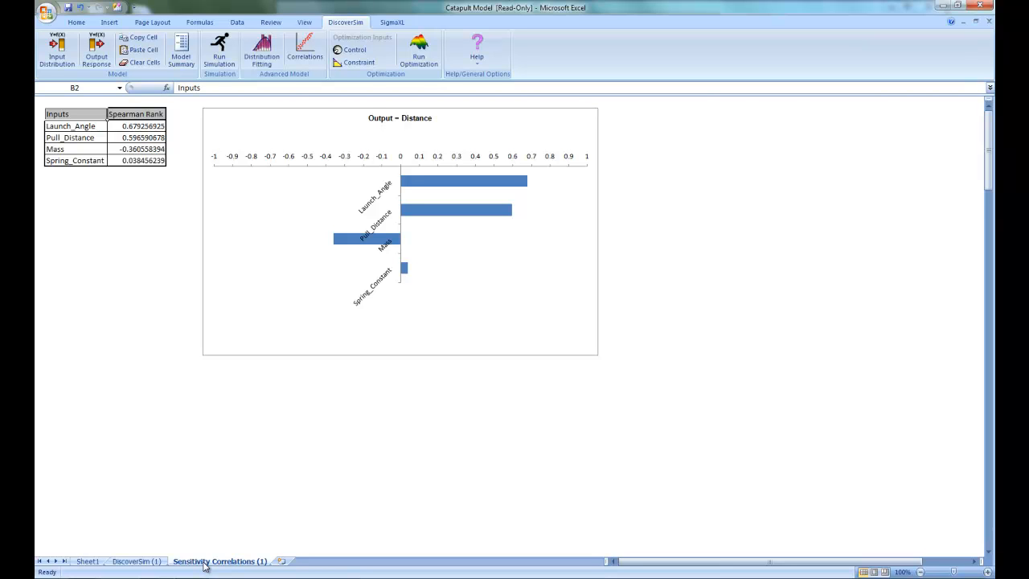
Step: Create an optimization input control on the spring constant mean in Sheet1 cell I30, taking the name Spring_Constant_Control from cell M30
left_click(87, 561)
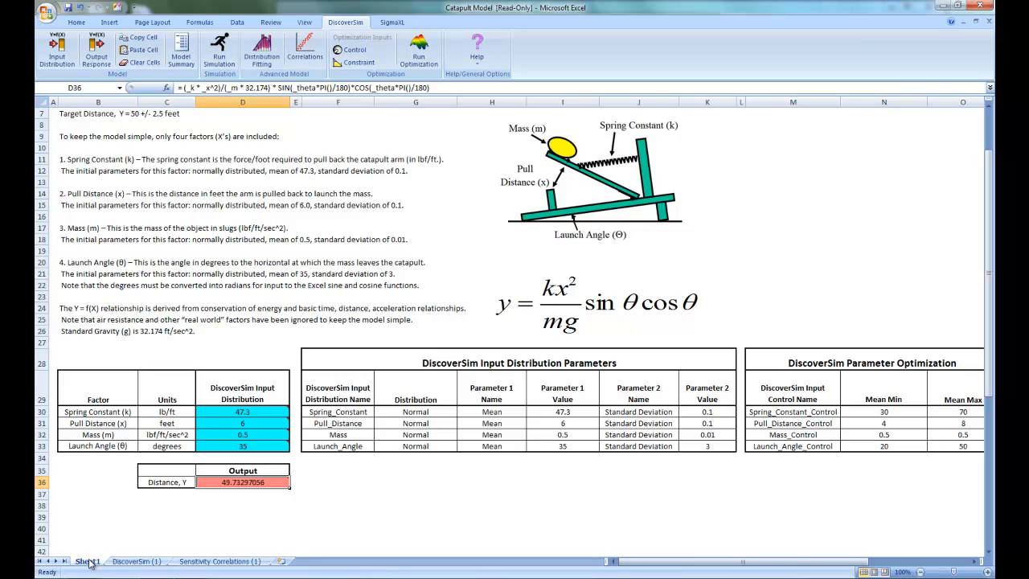
left_click_drag(563, 413, 549, 452)
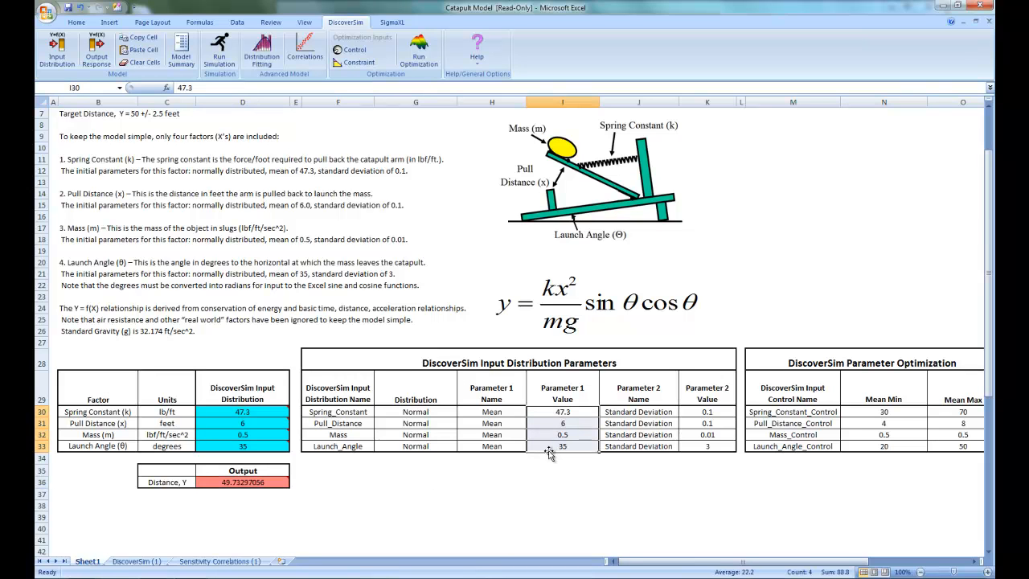
left_click(553, 412)
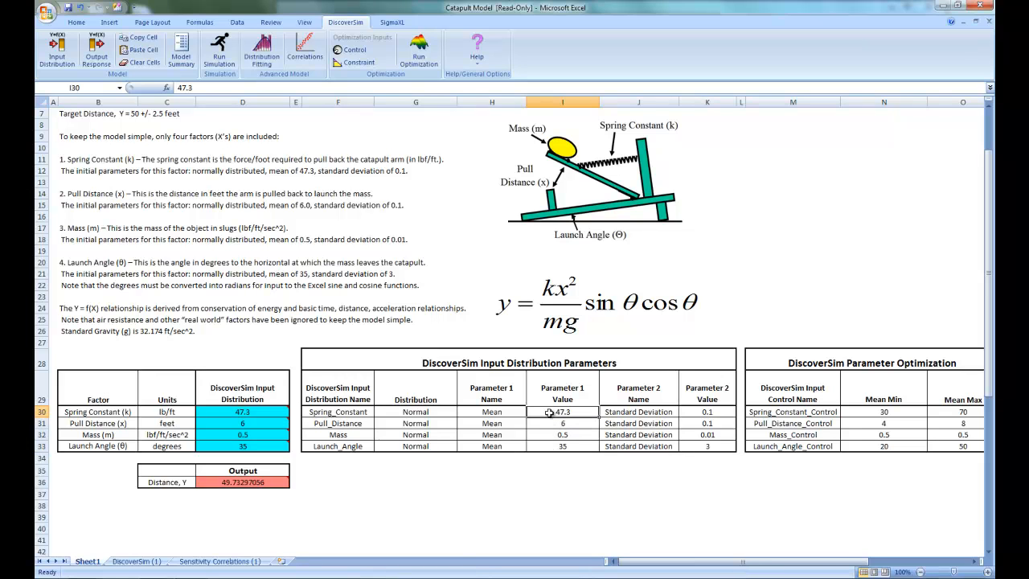
left_click(356, 51)
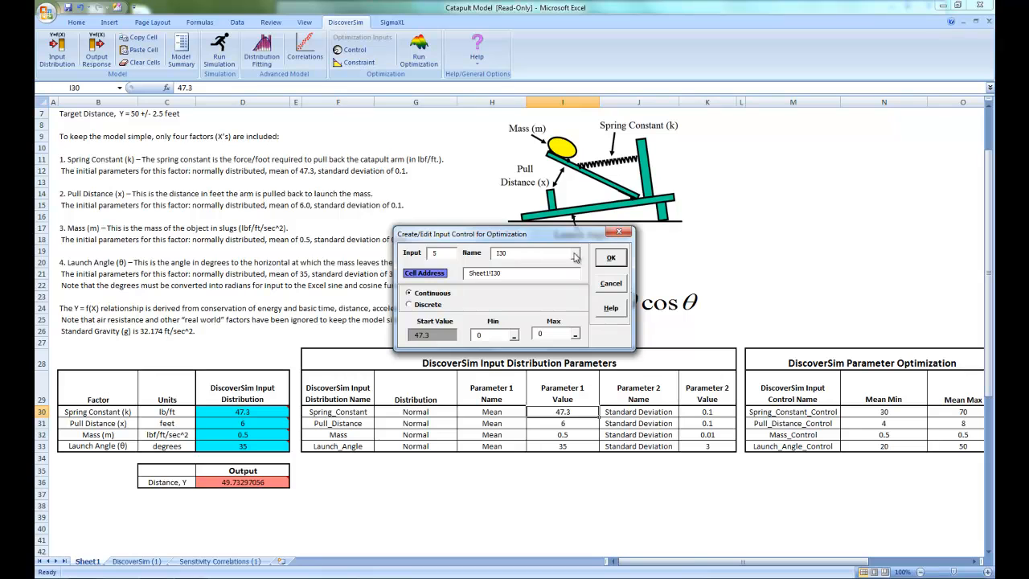
left_click(575, 254)
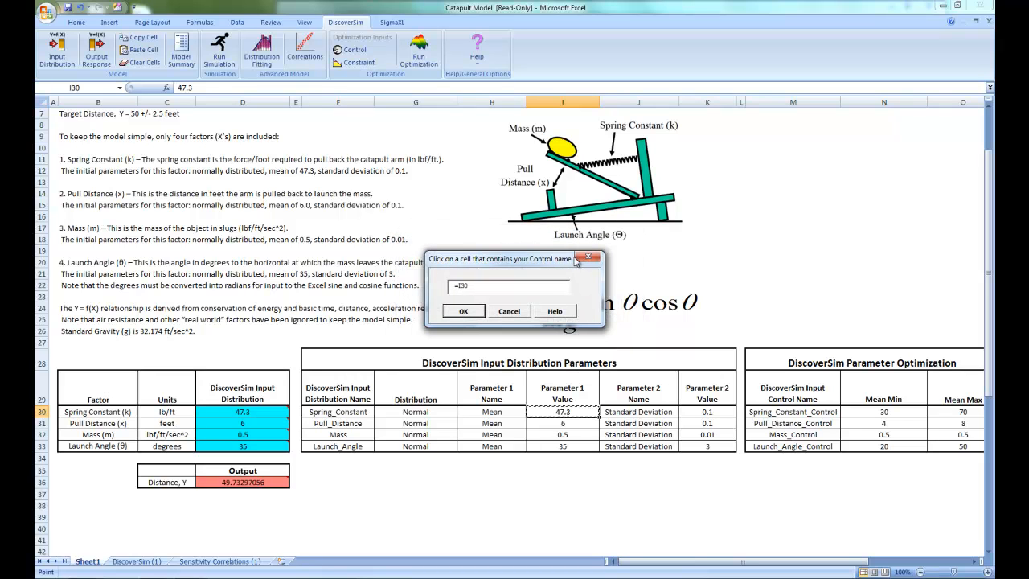
left_click(785, 412)
left_click(463, 311)
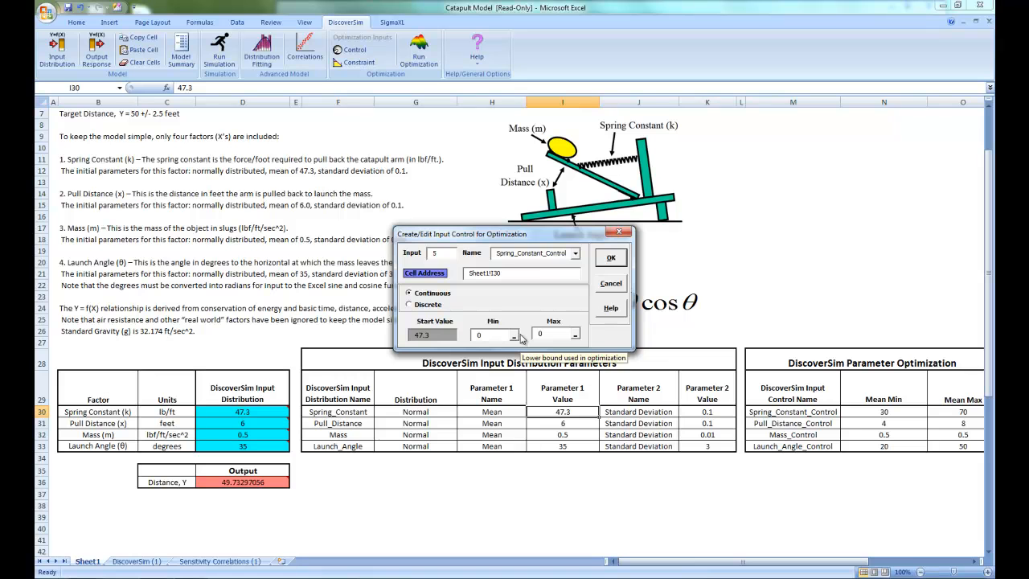
Step: Bound the continuous spring constant control between 30 and 70 by referencing the Mean Min and Mean Max cells in row 30
left_click(520, 337)
left_click(892, 411)
left_click(452, 311)
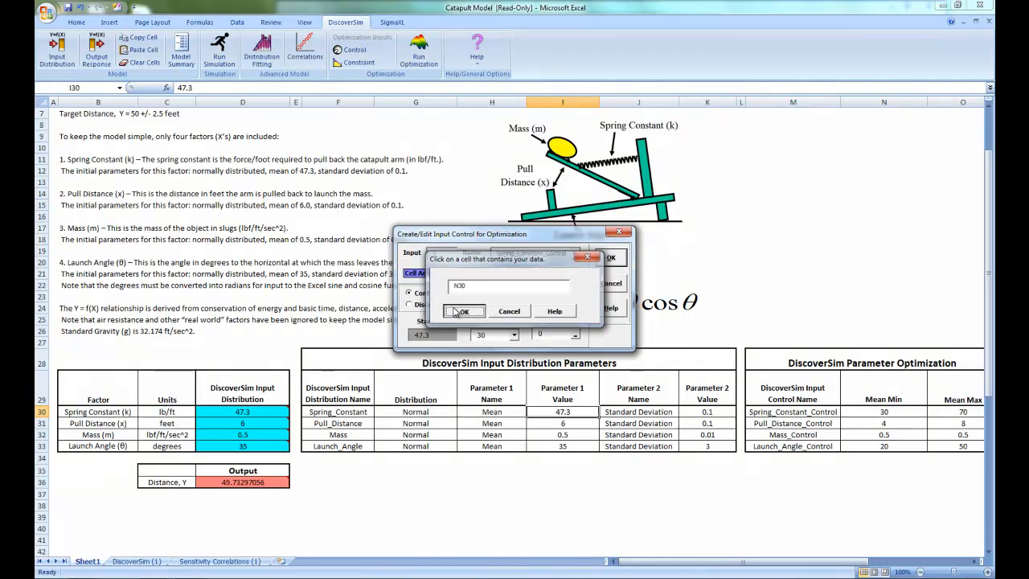
left_click(586, 341)
left_click(944, 411)
left_click(463, 310)
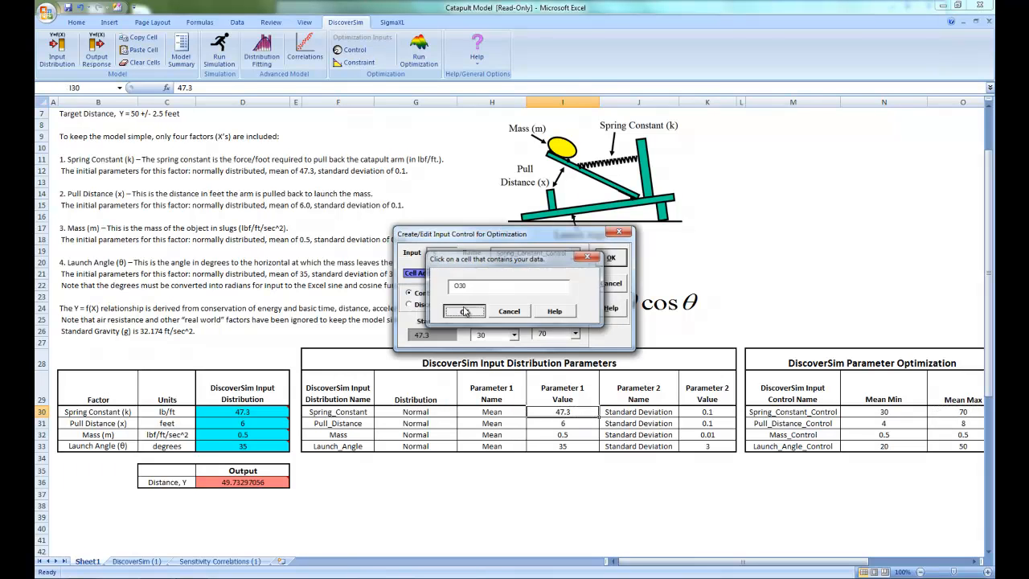
left_click(612, 258)
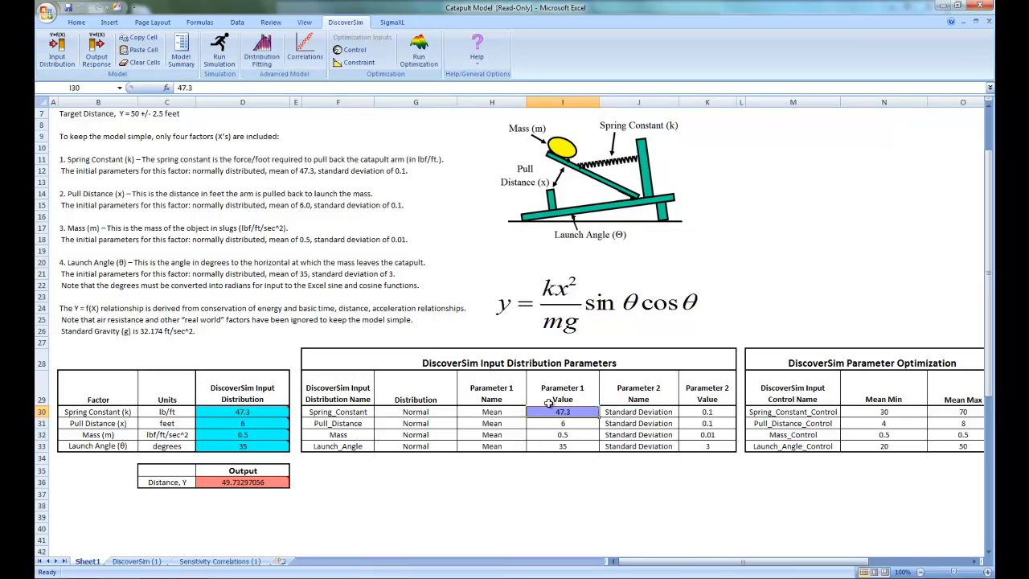
Step: Copy the DiscoverSim control in I30 to the pull distance, mass and launch angle means in I31:I33
left_click(144, 39)
left_click(539, 423)
left_click_drag(539, 422, 533, 445)
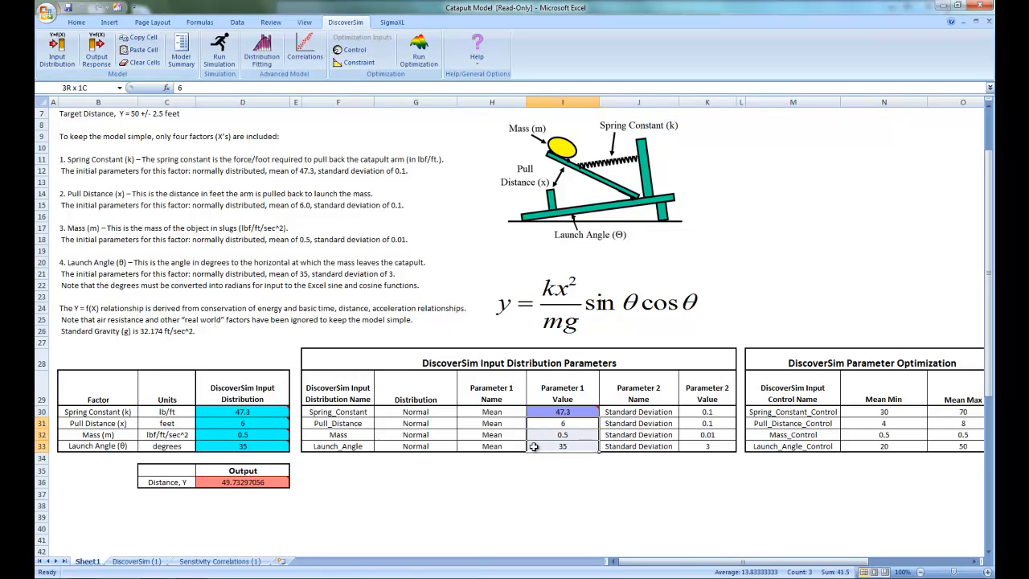
left_click(133, 50)
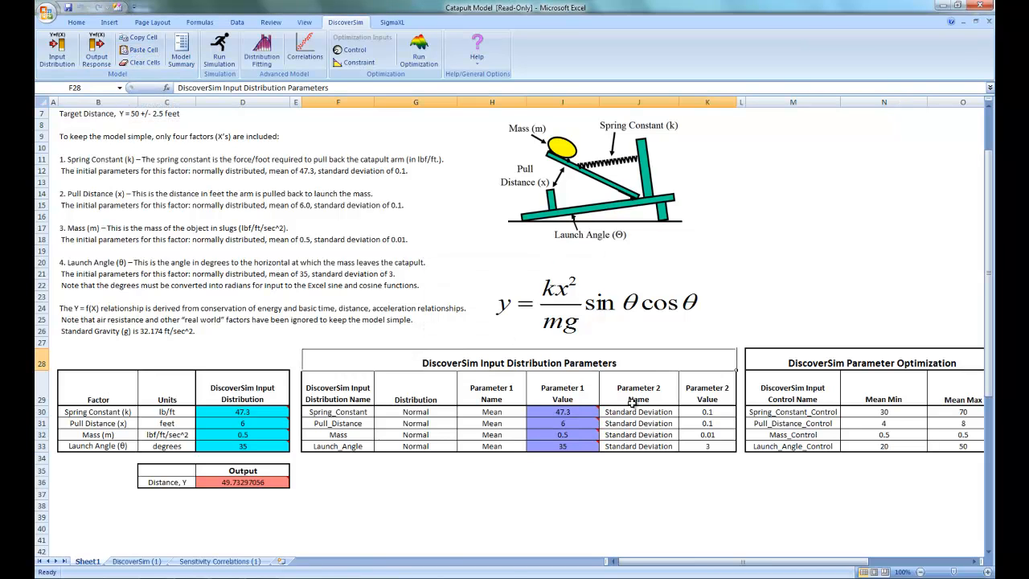
mouse_move(587, 420)
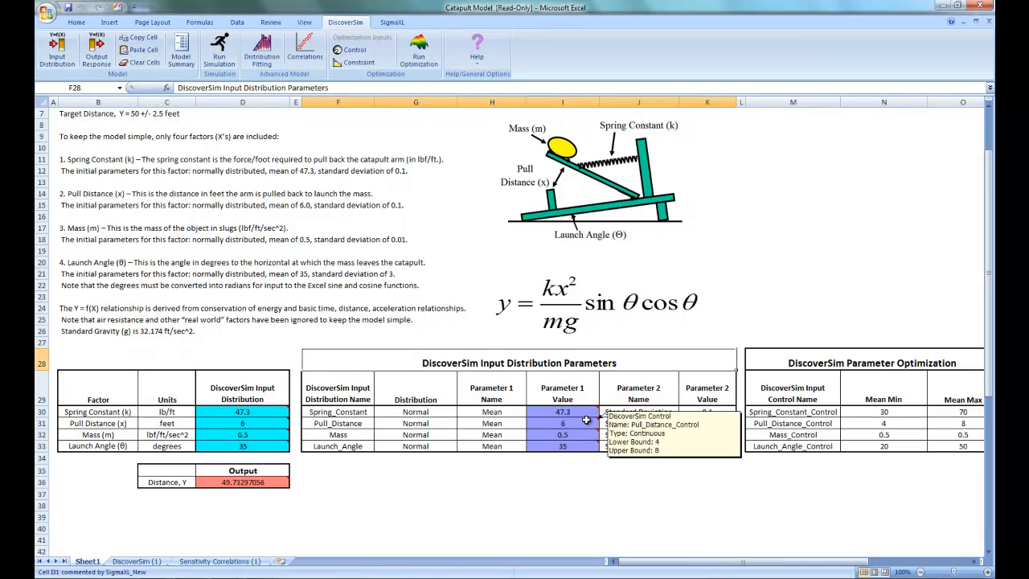
left_click(587, 444)
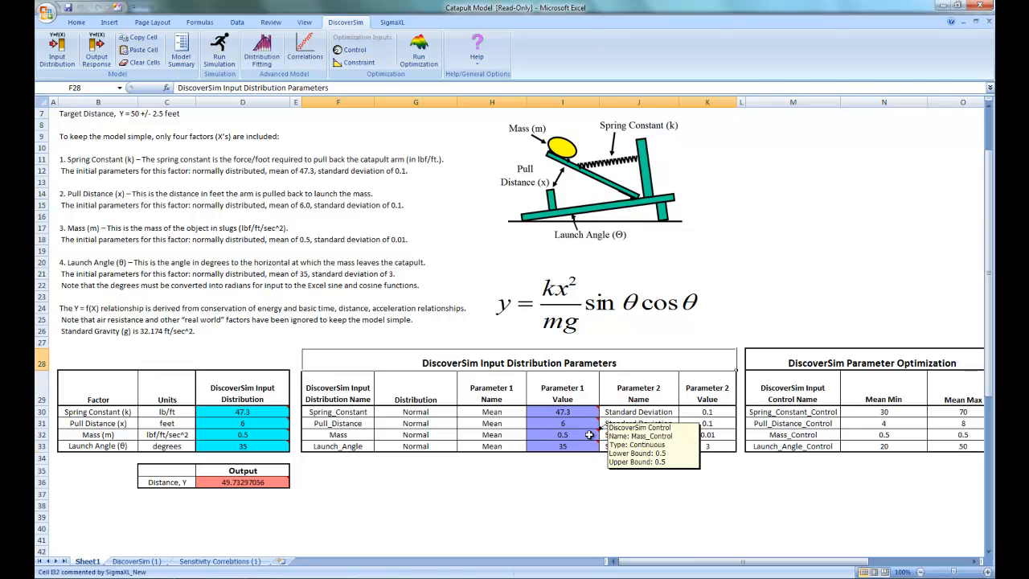
left_click(139, 38)
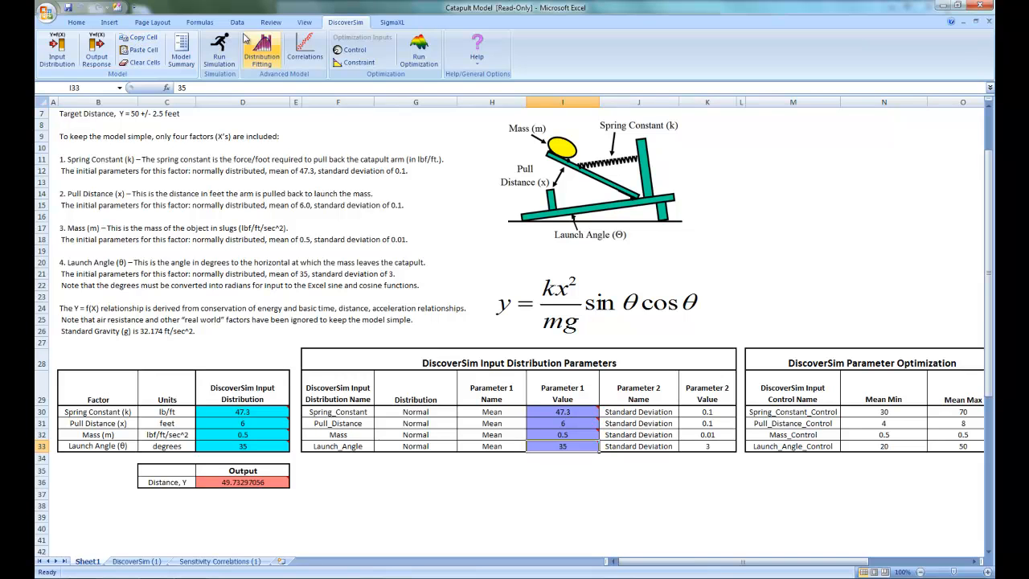
Step: Set up a DiscoverSim optimization with the goal Maximize and the statistic Cpm
left_click(418, 57)
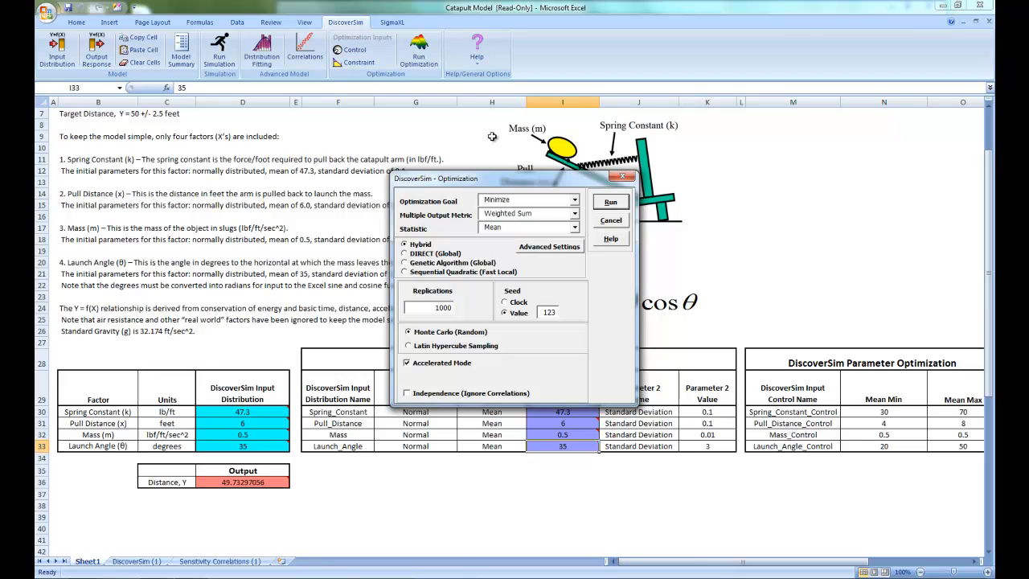
left_click(575, 200)
left_click(563, 218)
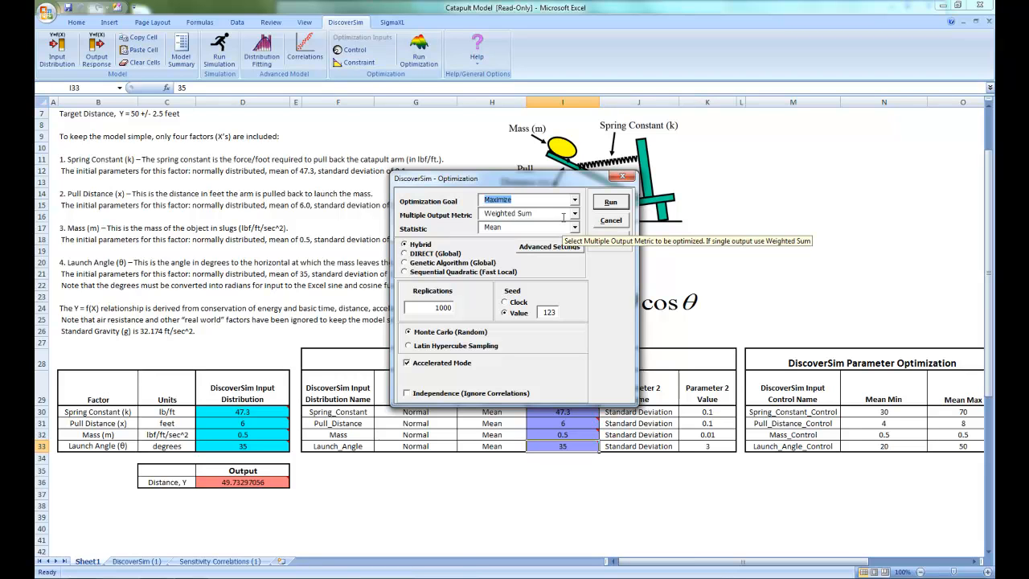
left_click(574, 226)
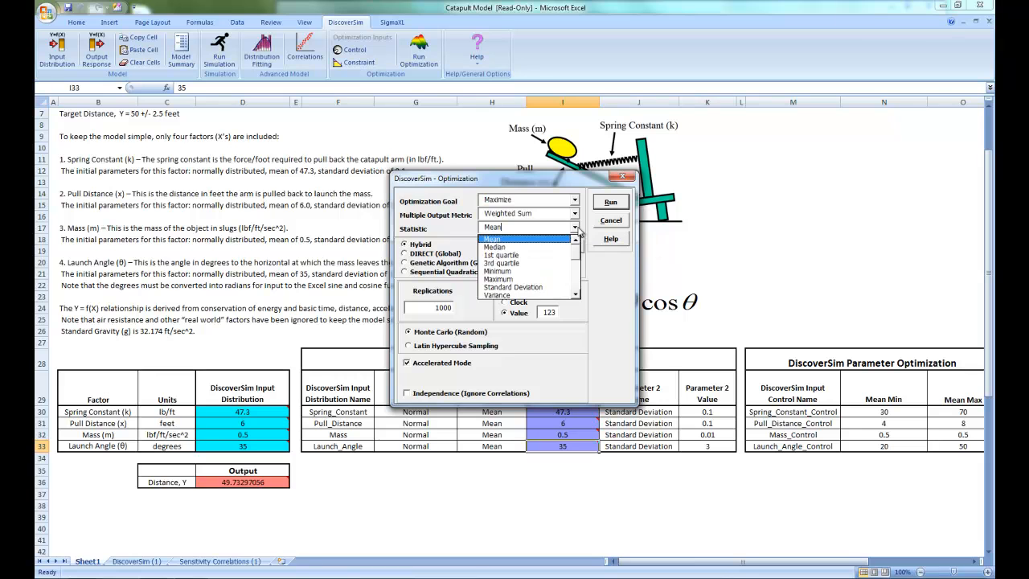
scroll(576, 265, "down", 1)
scroll(576, 273, "down", 2)
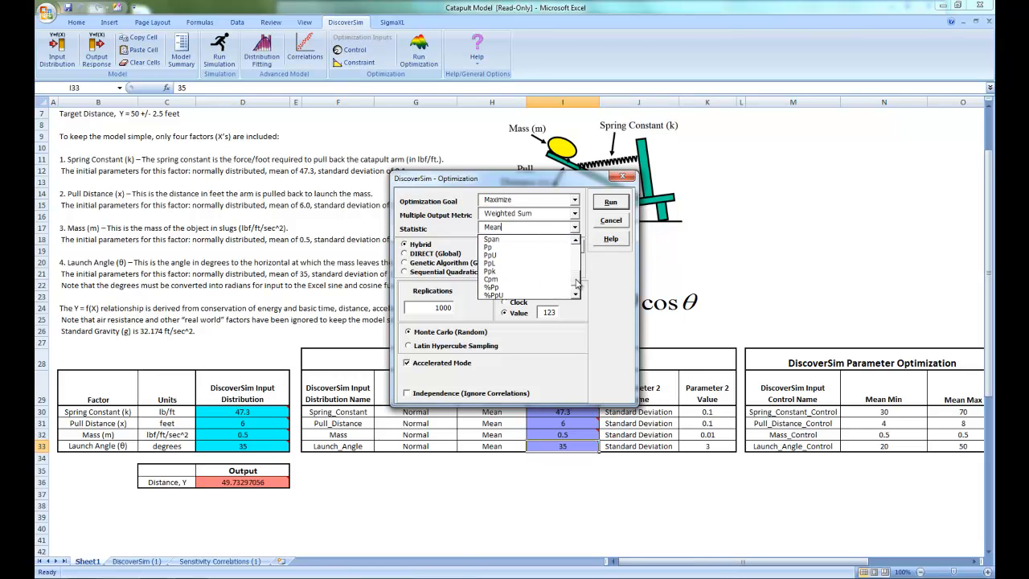
left_click(565, 286)
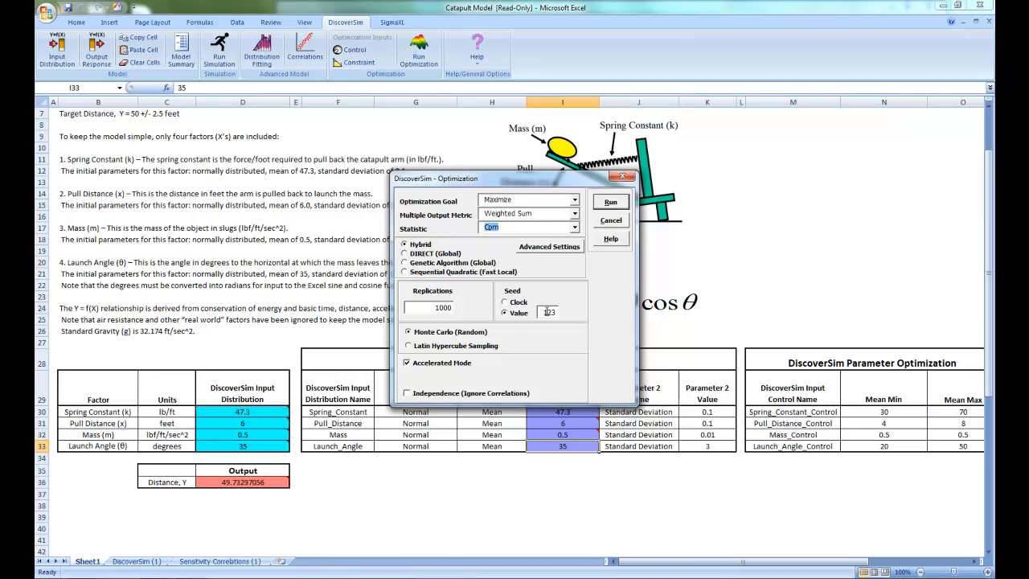
Step: Run the hybrid optimization with 1000 replications and paste the optimal parameters into the spreadsheet
left_click(426, 311)
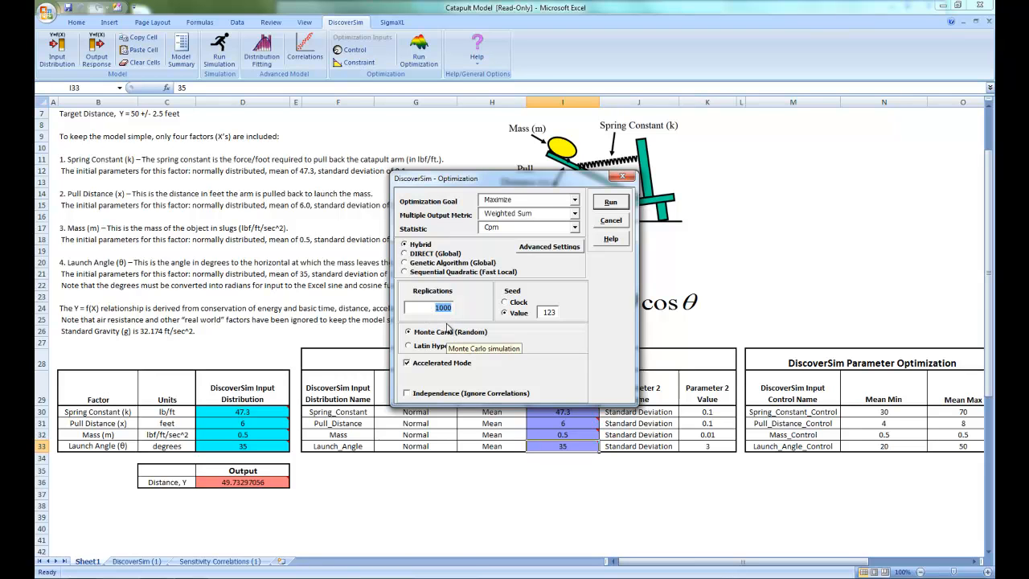
left_click(611, 202)
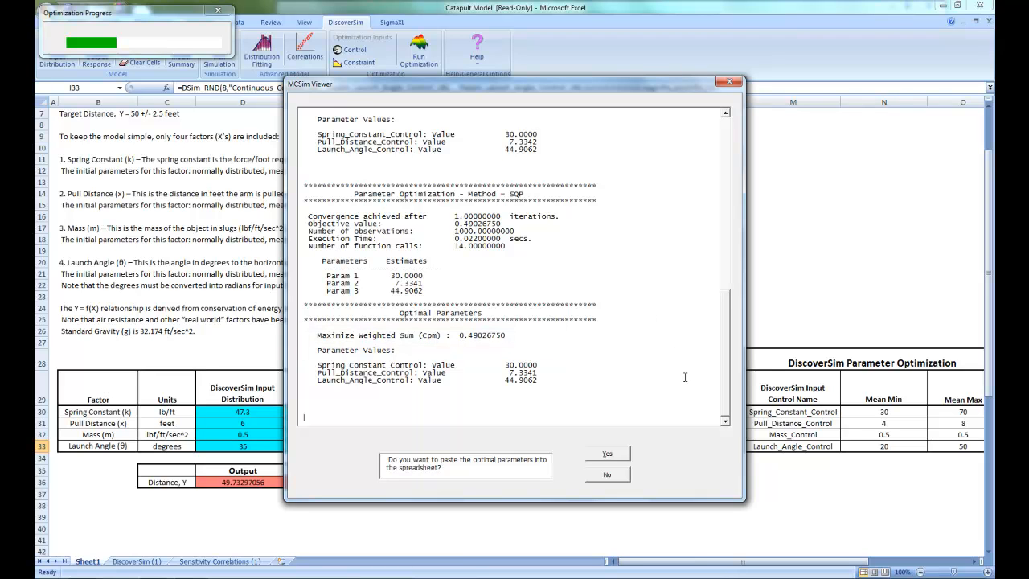
left_click(608, 455)
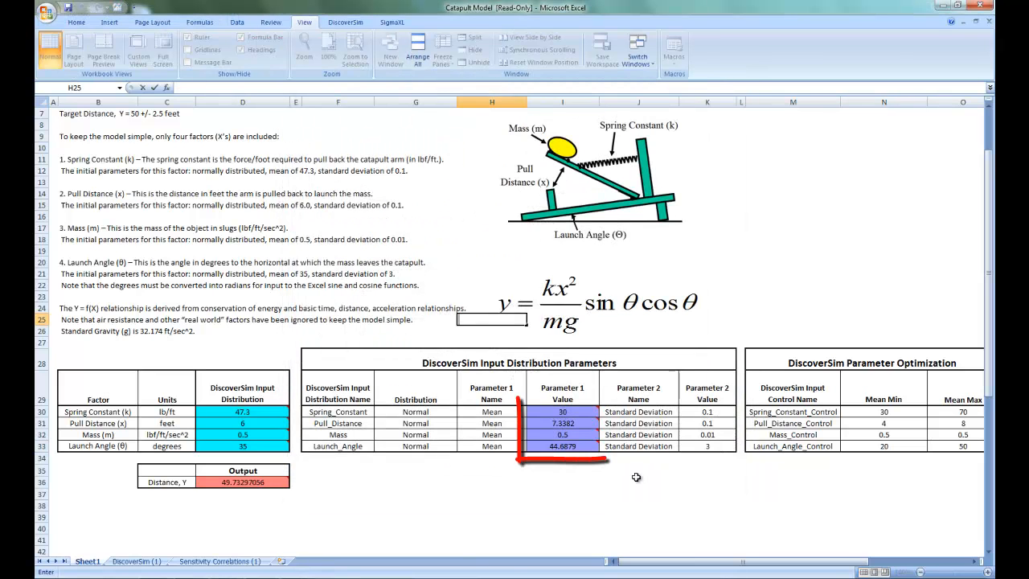
mouse_move(593, 425)
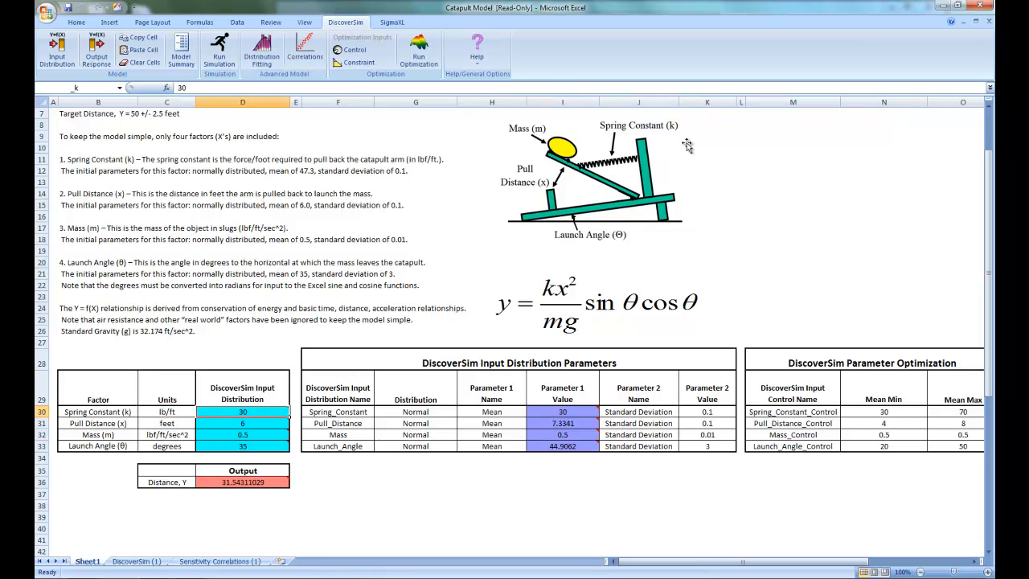
Step: Run a 10000-replication simulation with sensitivity charts of correlation coefficients included in the report
left_click(218, 49)
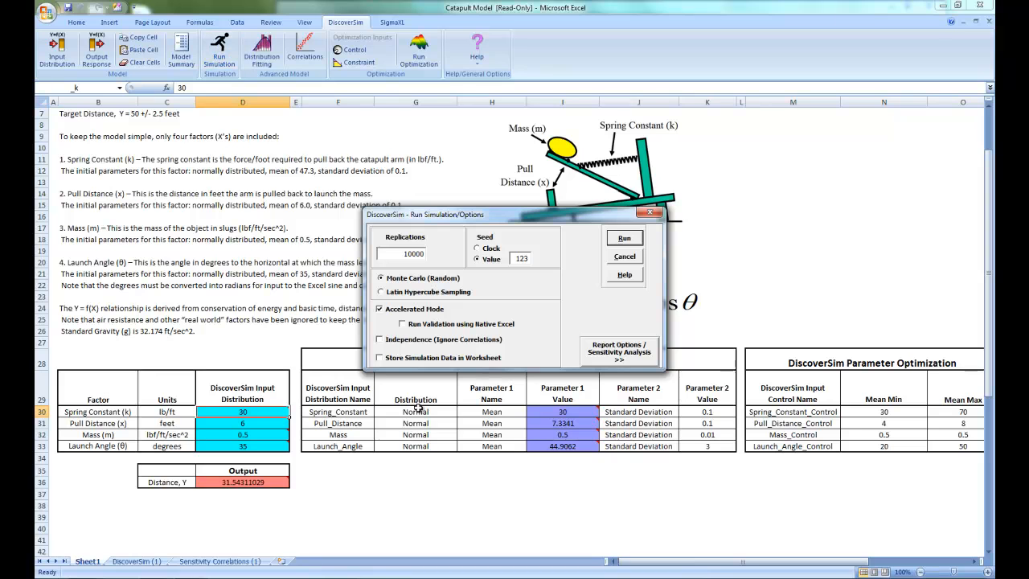
left_click(617, 363)
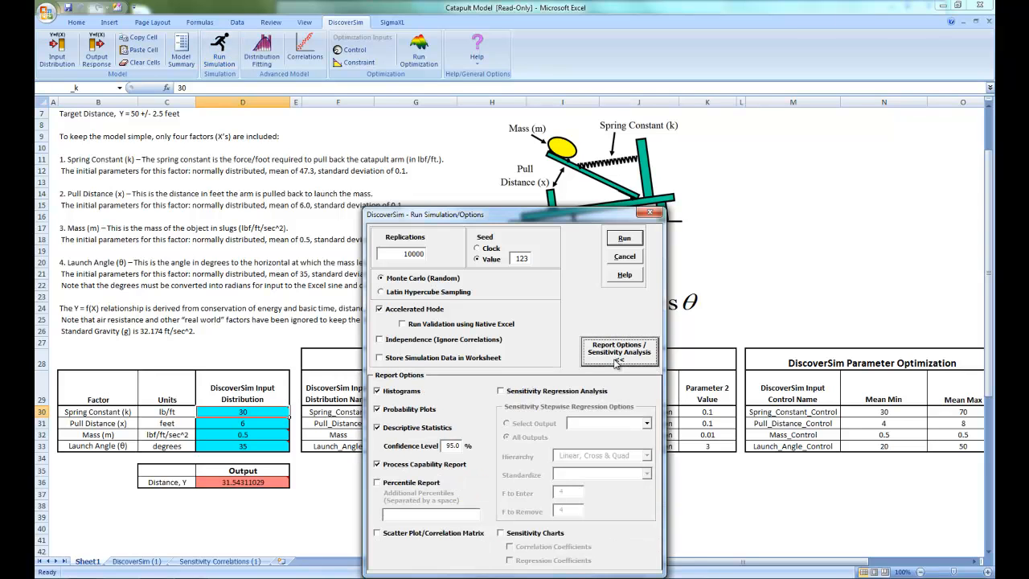
left_click(534, 533)
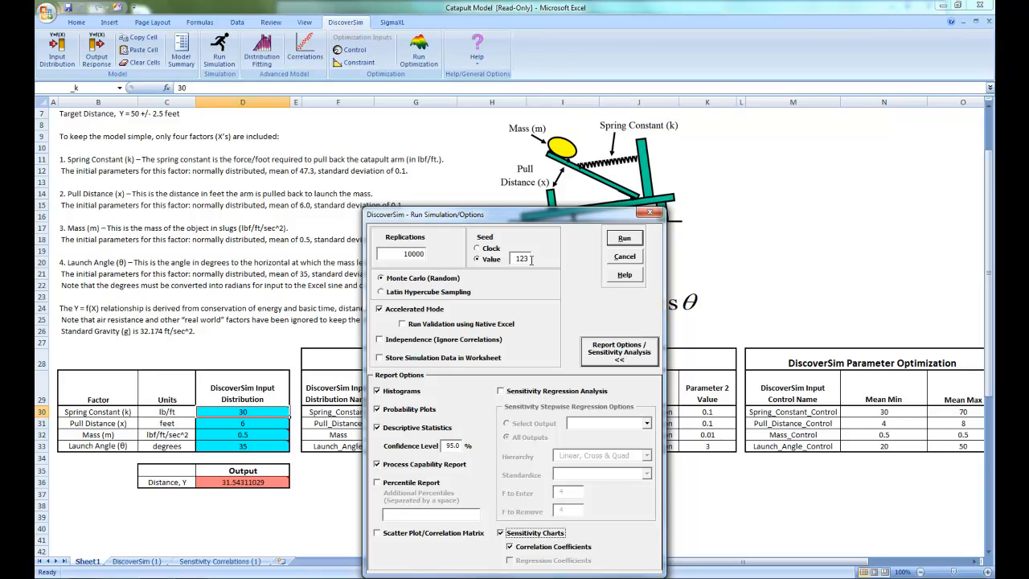
left_click(622, 240)
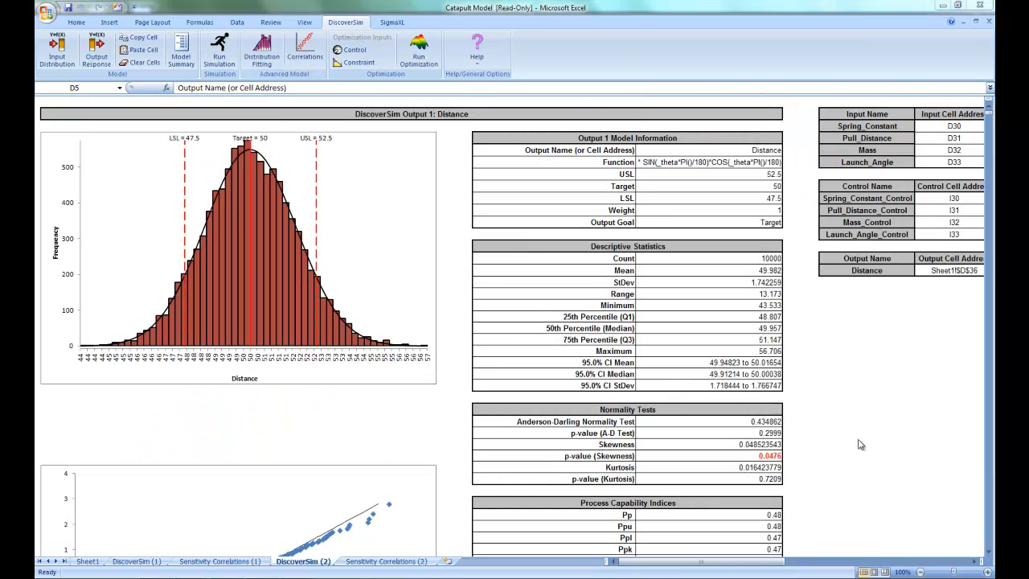
Step: Review the second simulation report's histogram, descriptive statistics, capability indices and performance tables
left_click(854, 435)
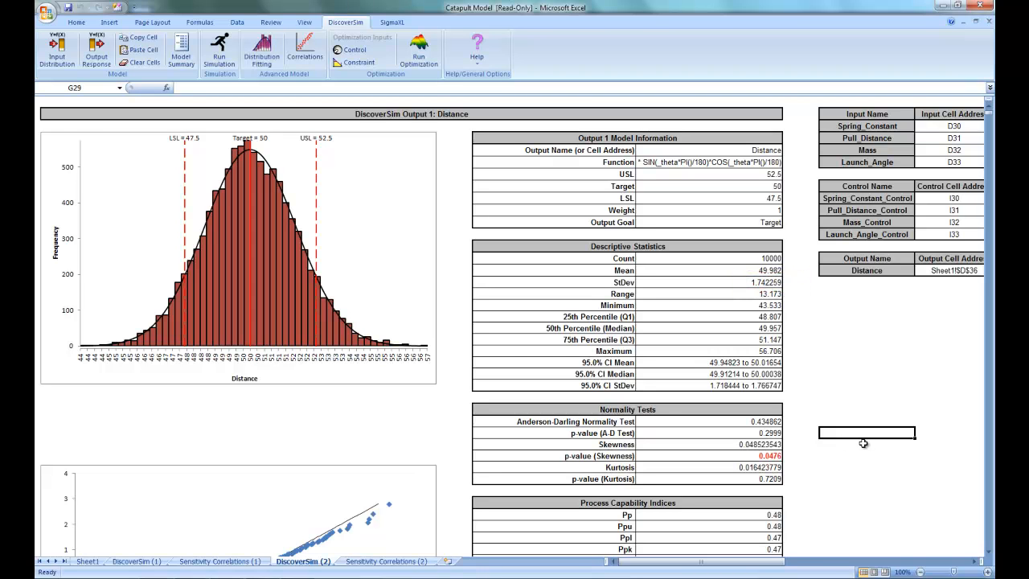
scroll(857, 445, "down", 6)
scroll(832, 401, "down", 2)
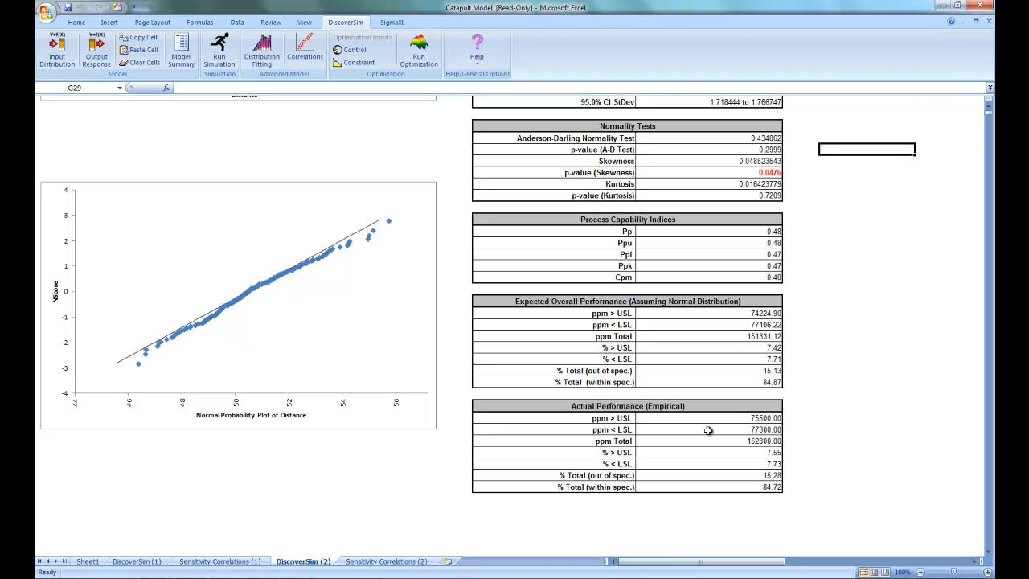
Step: Examine the launch angle diagram in the DiscoverSim workbook PDF in Adobe Reader and the second sensitivity correlations chart in Excel
left_click(310, 577)
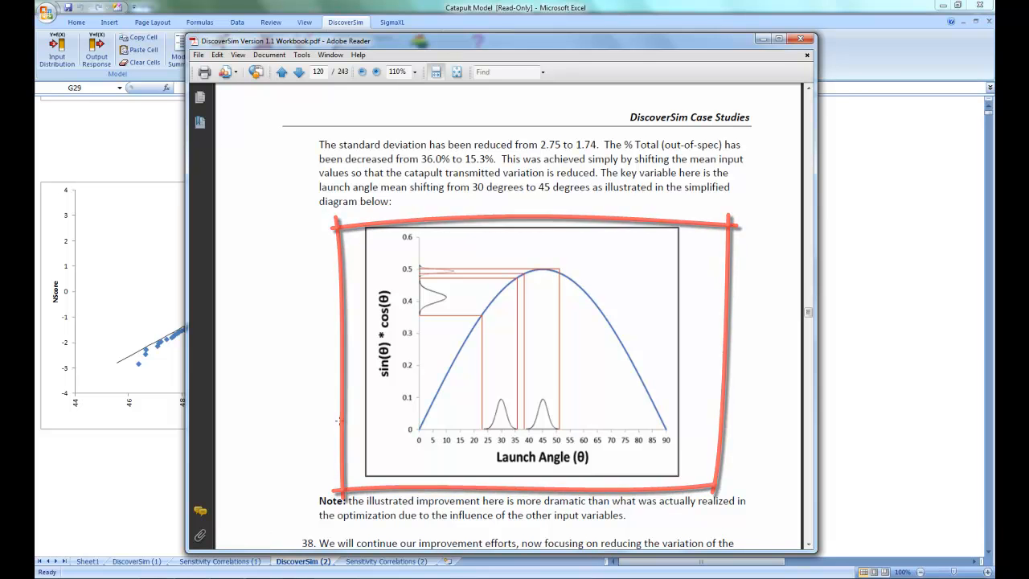
left_click(149, 474)
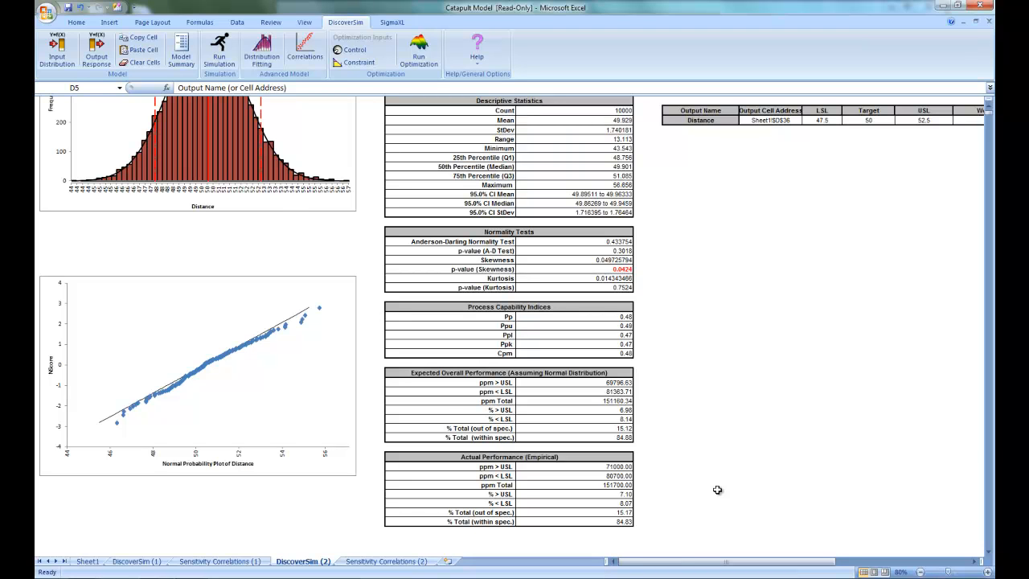
left_click(393, 563)
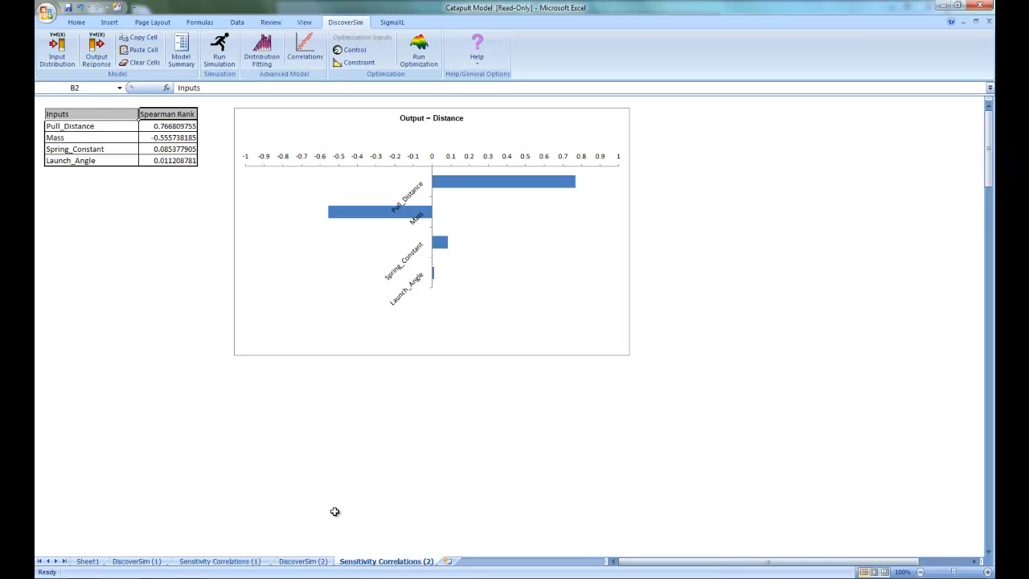
Step: Set the pull distance standard deviation in Sheet1 cell K31 to 0.01
left_click(86, 561)
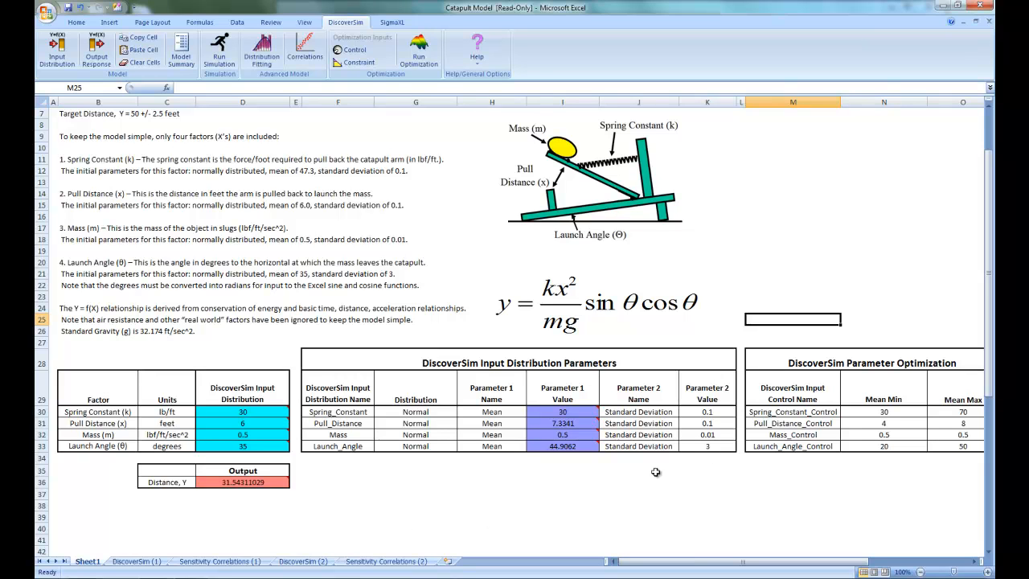
left_click(719, 425)
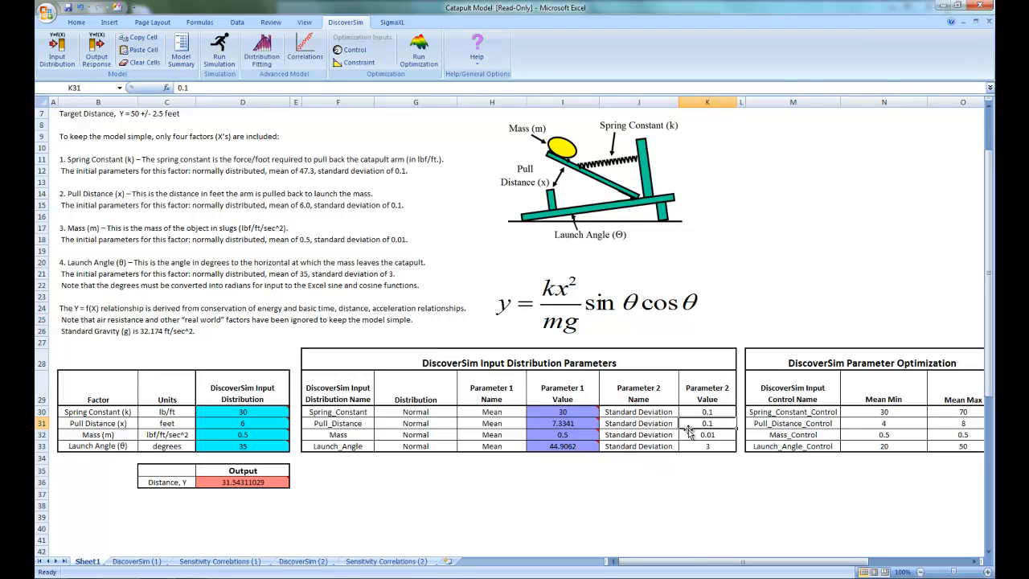
type("0.01")
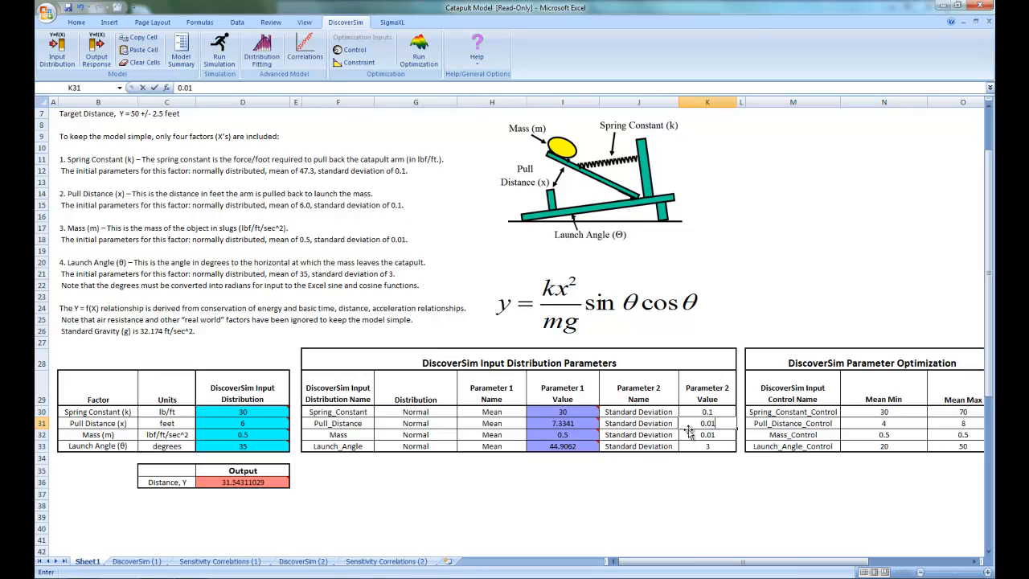
left_click(808, 393)
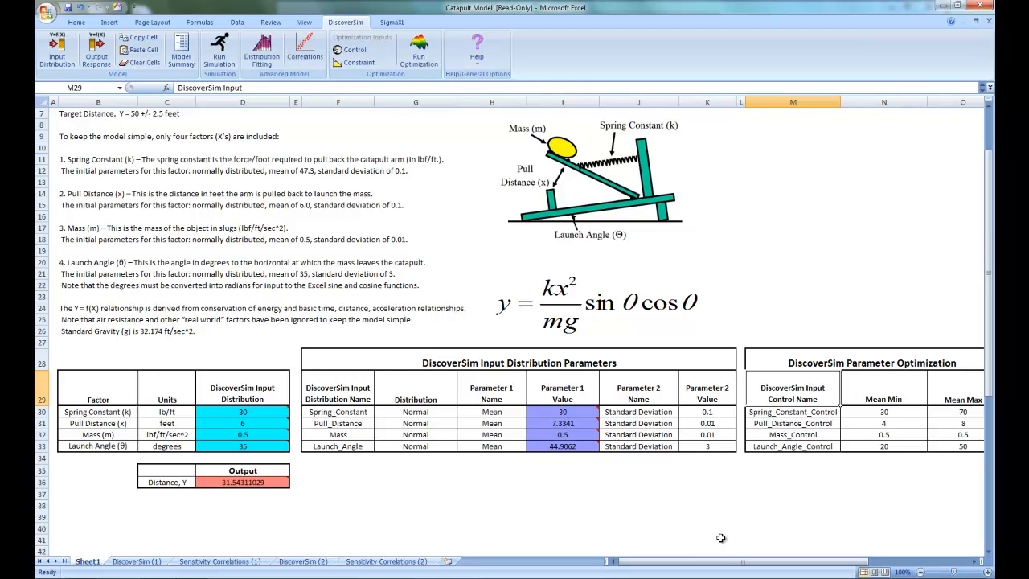
Step: Select the mass standard deviation value in cell K32
left_click(716, 435)
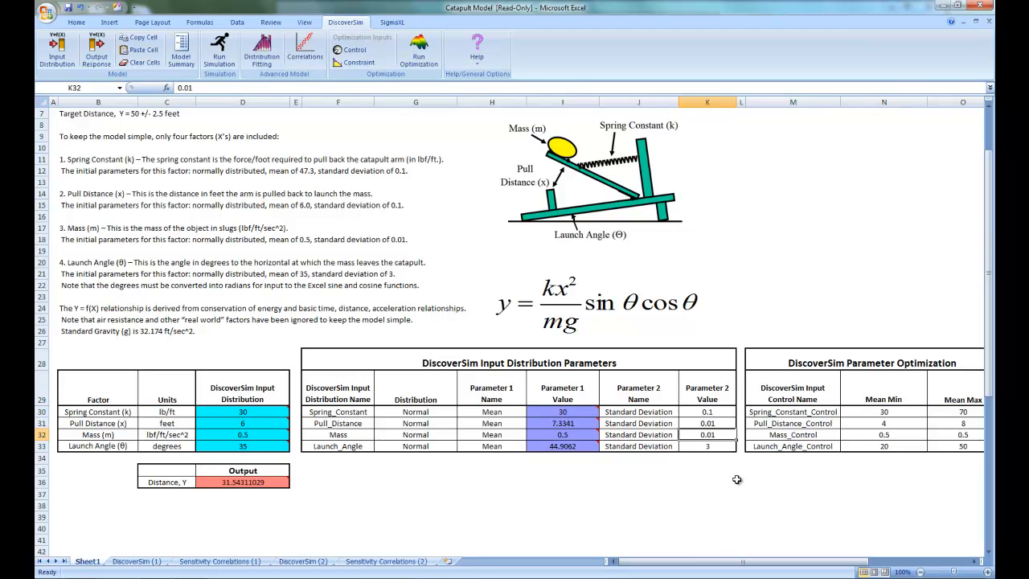